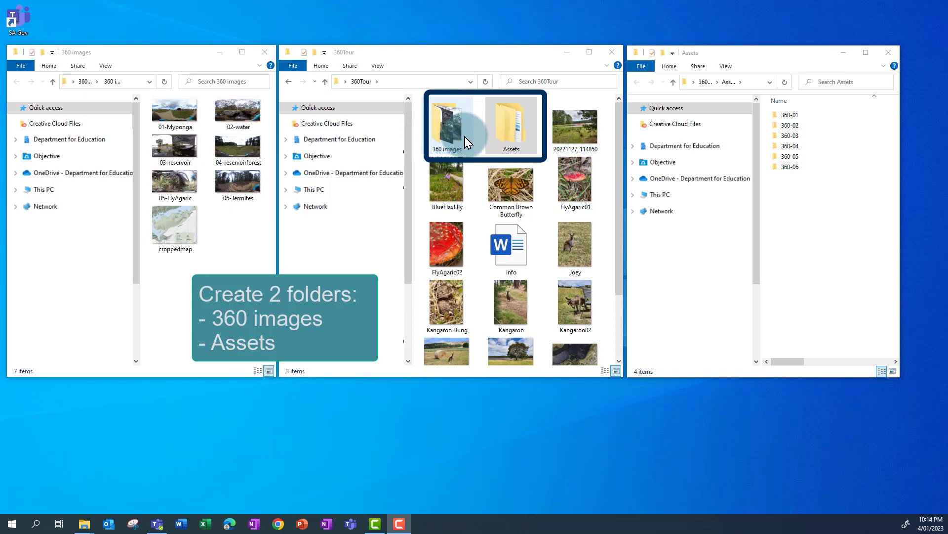
Look over the numbered photos in the 360 images folder and the unsorted photos in the 360Tour folder.
left_click(178, 115)
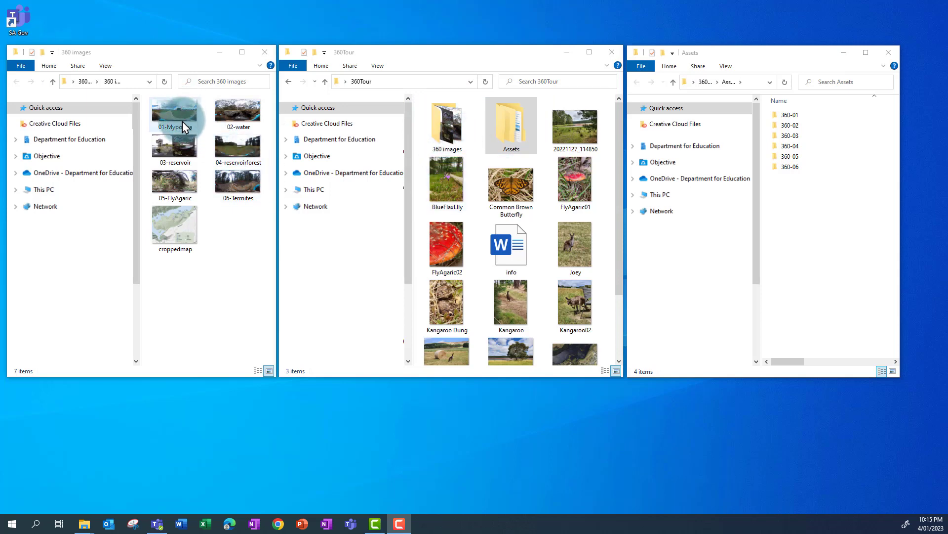
left_click(249, 128)
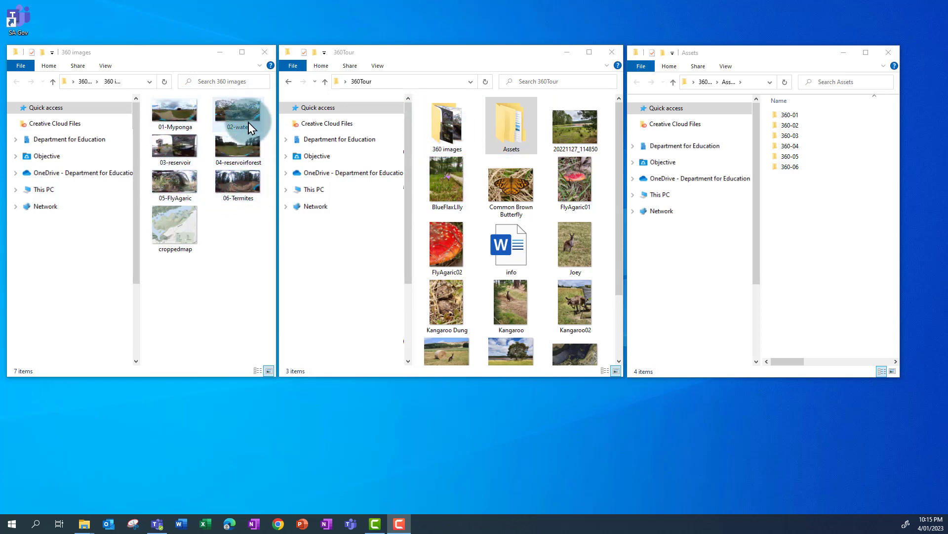
left_click(252, 178)
left_click(197, 226)
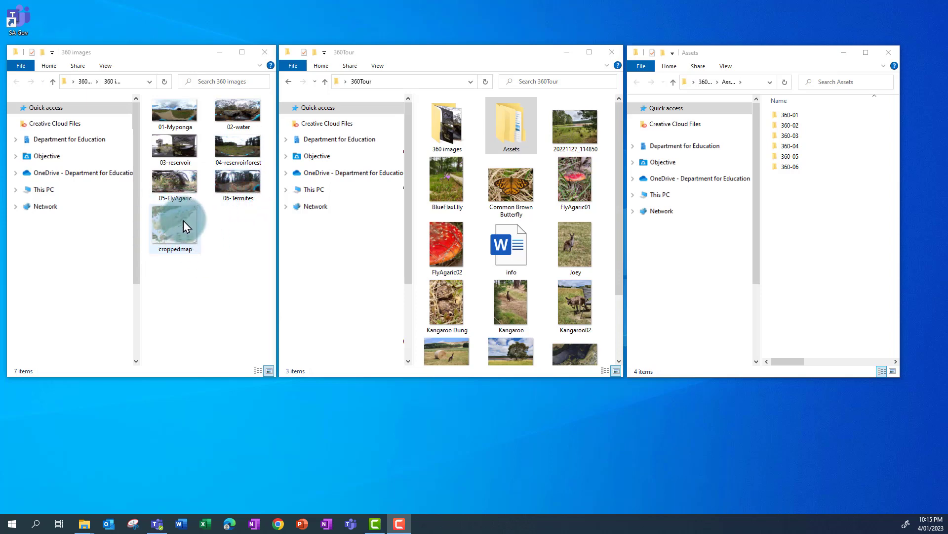
left_click(237, 231)
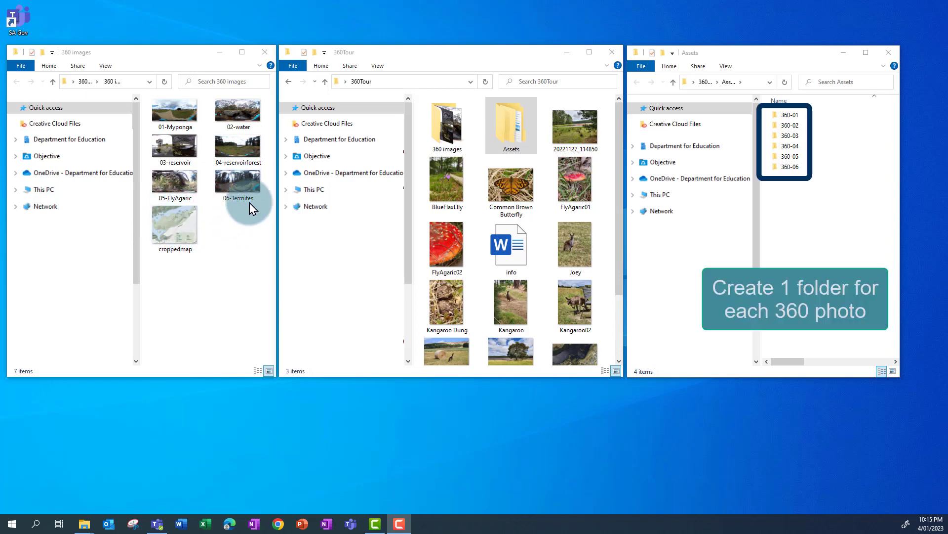
left_click(222, 236)
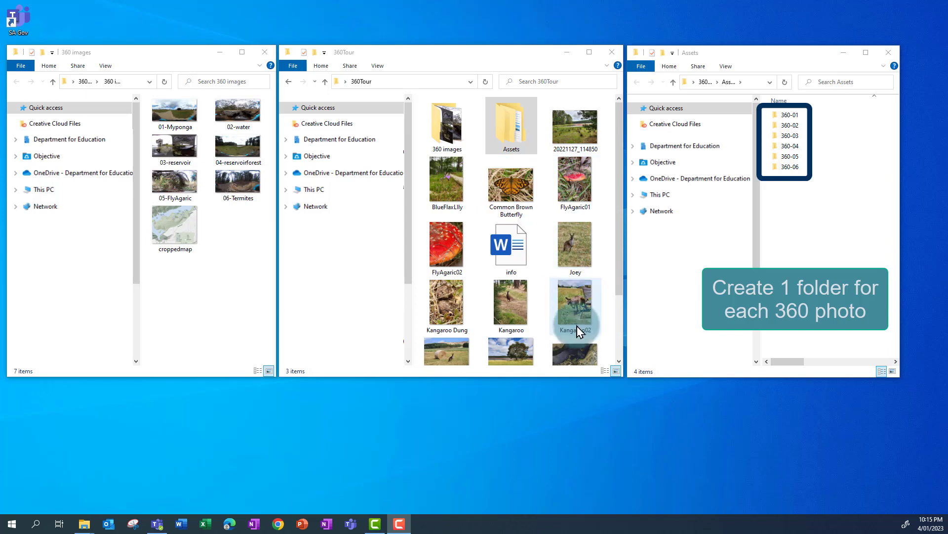
scroll(566, 338, "down", 2)
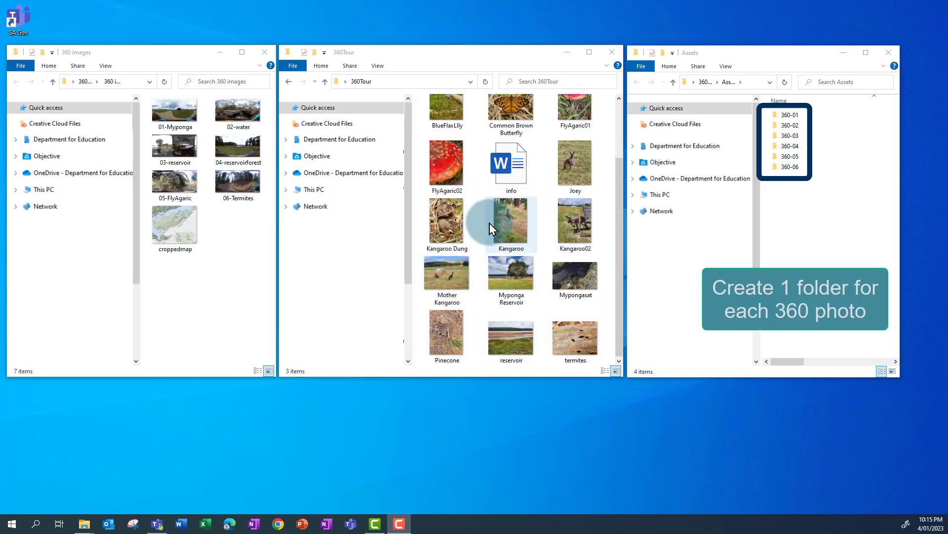
scroll(492, 222, "up", 2)
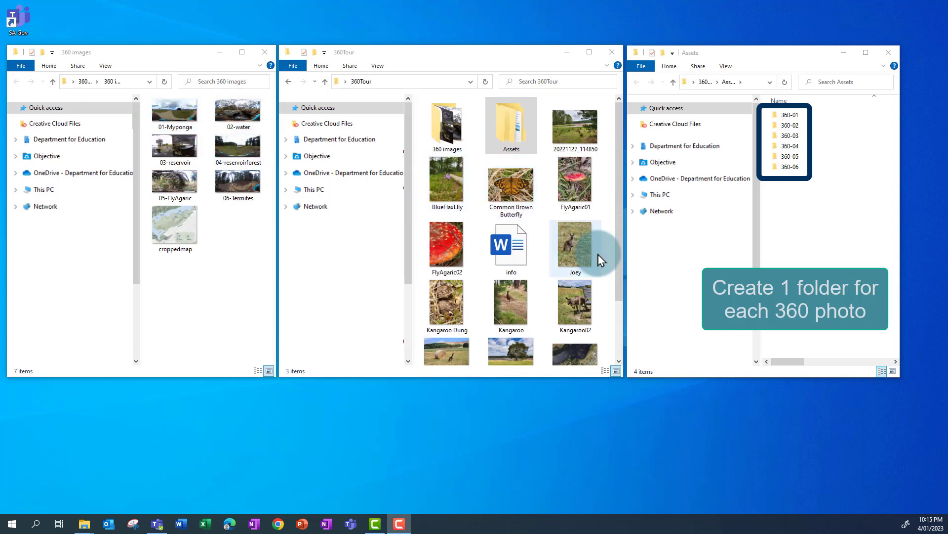
Move the Myponga Reservoir, Mother Kangaroo, Kangaroo Dung, Kangaroo02 and Mypongasat photos into the 360-01 asset folder.
scroll(568, 249, "down", 2)
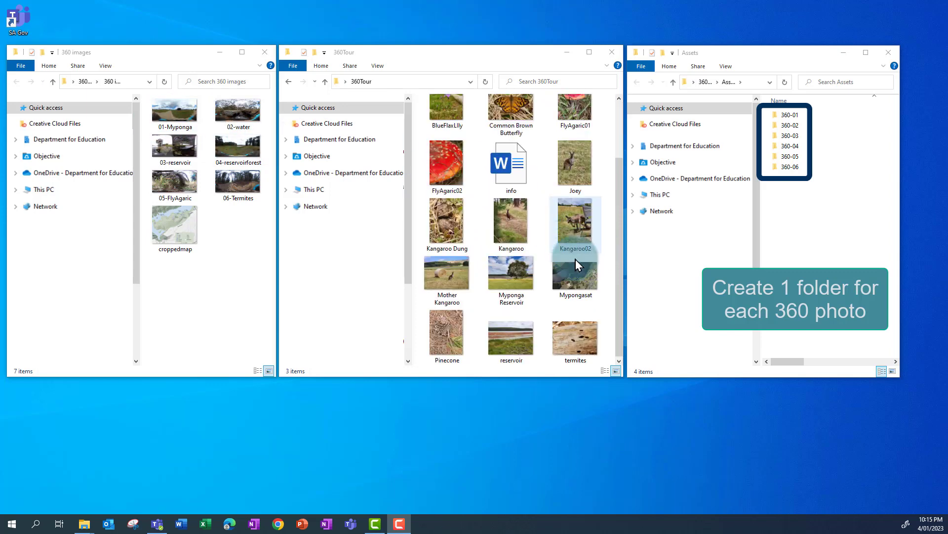
left_click(516, 283)
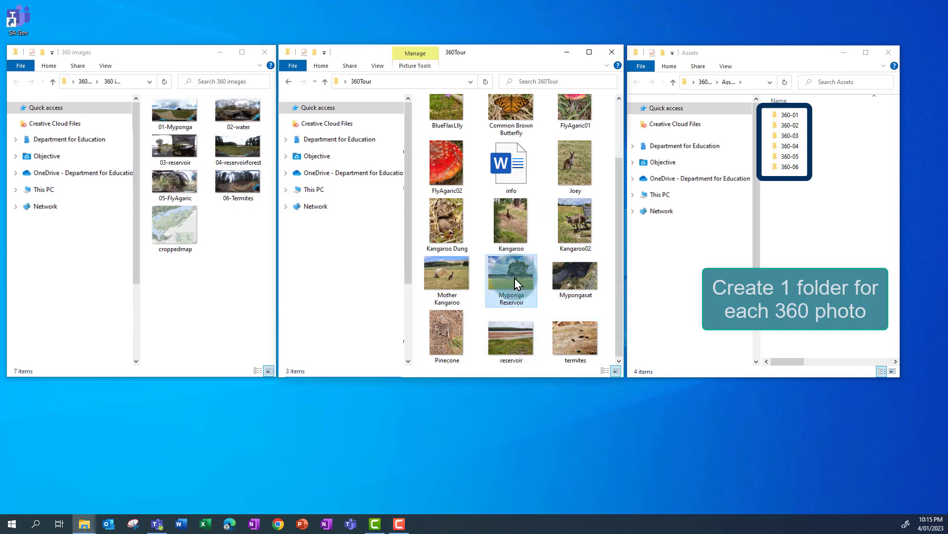
left_click(446, 288, "ctrl")
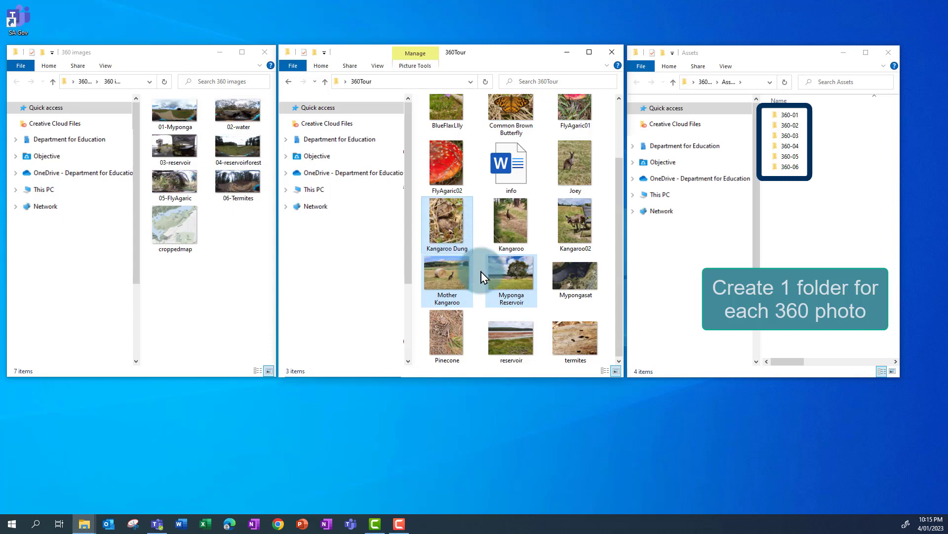
left_click(593, 237, "ctrl")
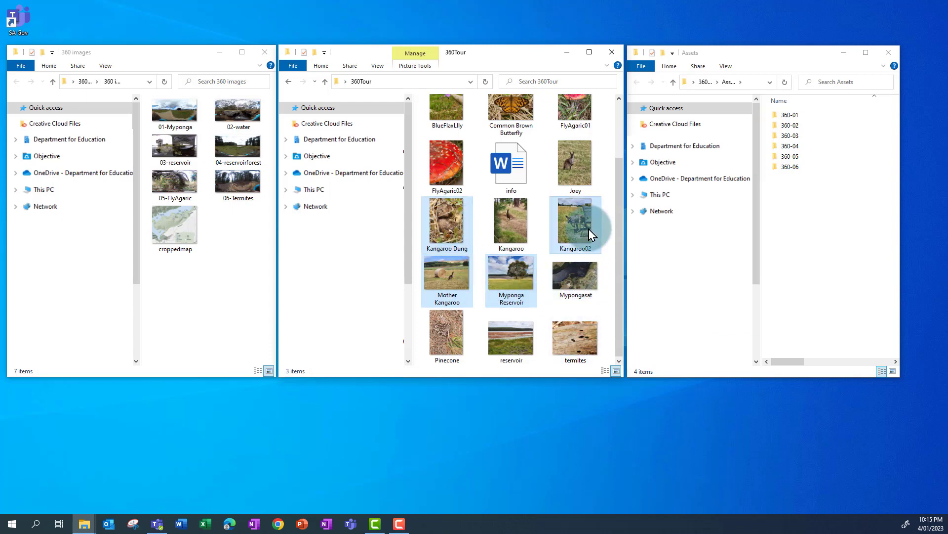
left_click(588, 292, "ctrl")
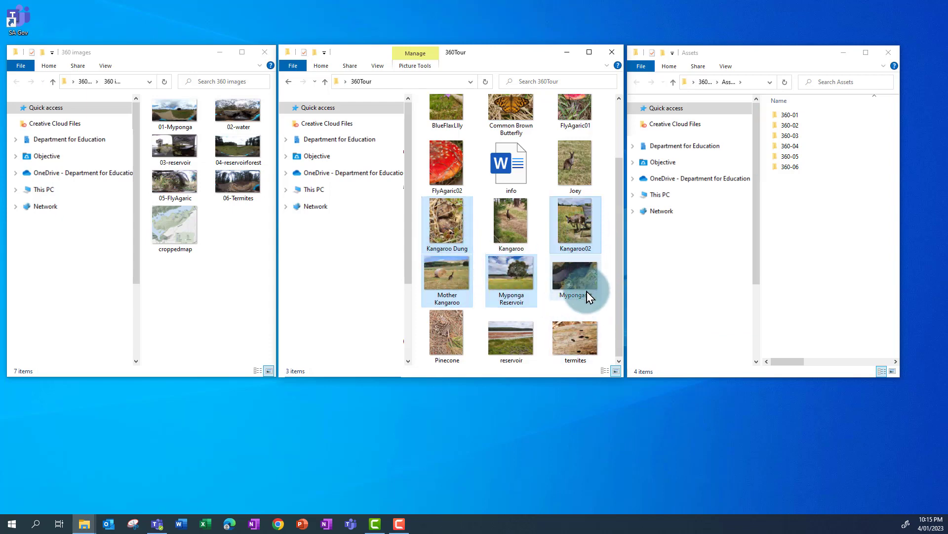
left_click(584, 291, "ctrl")
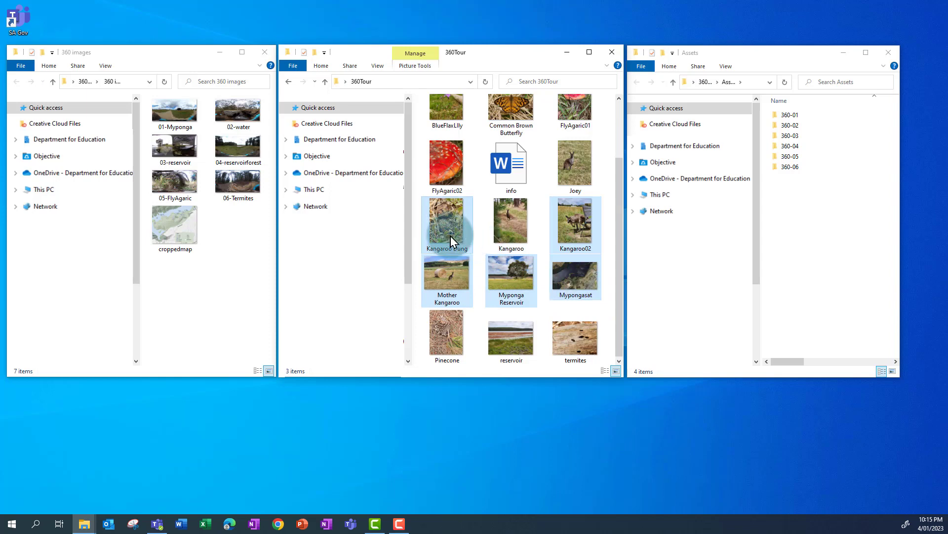
left_click_drag(450, 241, 794, 118)
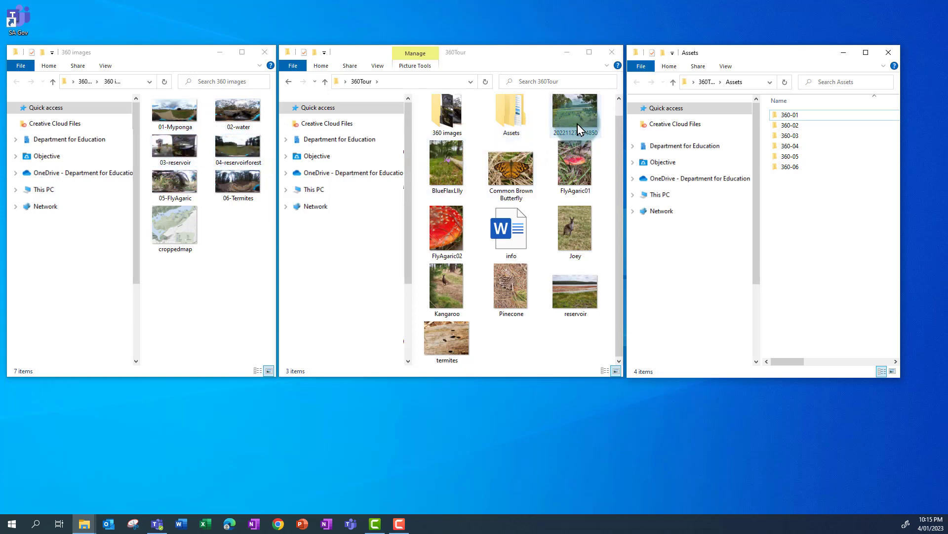
Sort the remaining 360Tour photos into their matching asset folders, with reservoir views in 360-04, butterfly and fly agarics in 360-05, and forest finds in 360-06.
left_click_drag(250, 148, 818, 157)
left_click_drag(581, 243, 795, 166)
left_click_drag(513, 243, 807, 147)
left_click_drag(514, 180, 807, 148)
left_click_drag(573, 188, 808, 166)
left_click_drag(589, 146, 807, 166)
left_click_drag(450, 183, 779, 169)
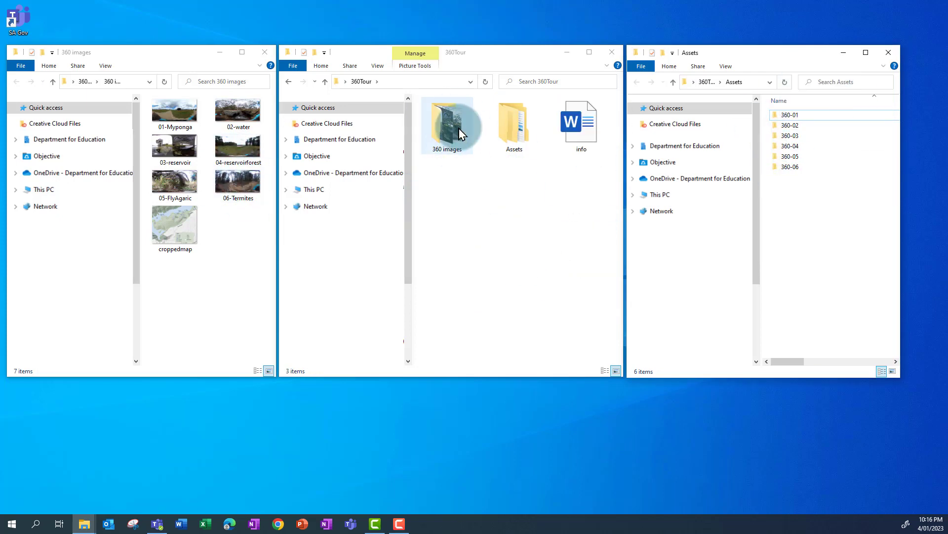
Open the 360-01, 360-02, 360-03 and 360-04 asset folders in turn to check their contents.
double_click(792, 115)
left_click(707, 82)
double_click(832, 125)
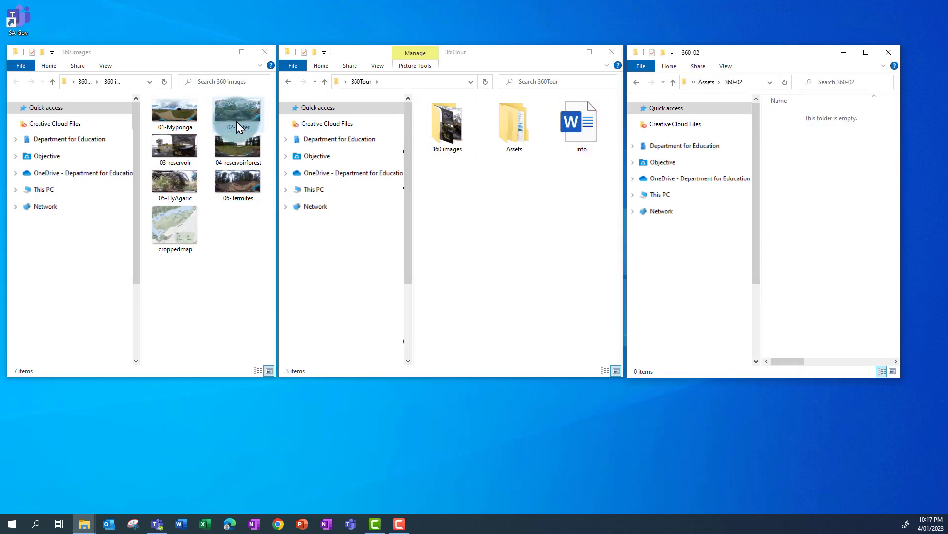
left_click(707, 82)
double_click(789, 137)
left_click(707, 82)
double_click(796, 147)
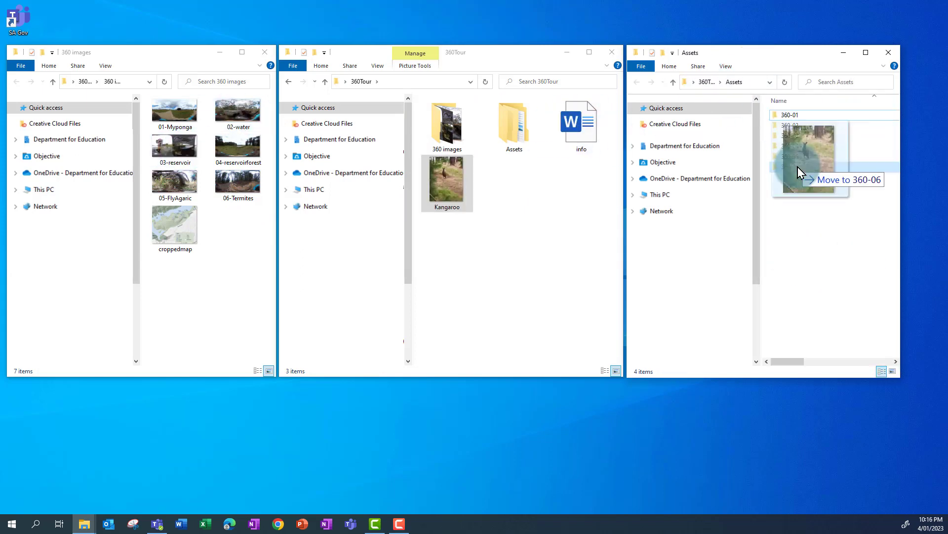
Move the Kangaroo photo from 360Tour into the 360-06 asset folder.
left_click_drag(805, 170, 801, 171)
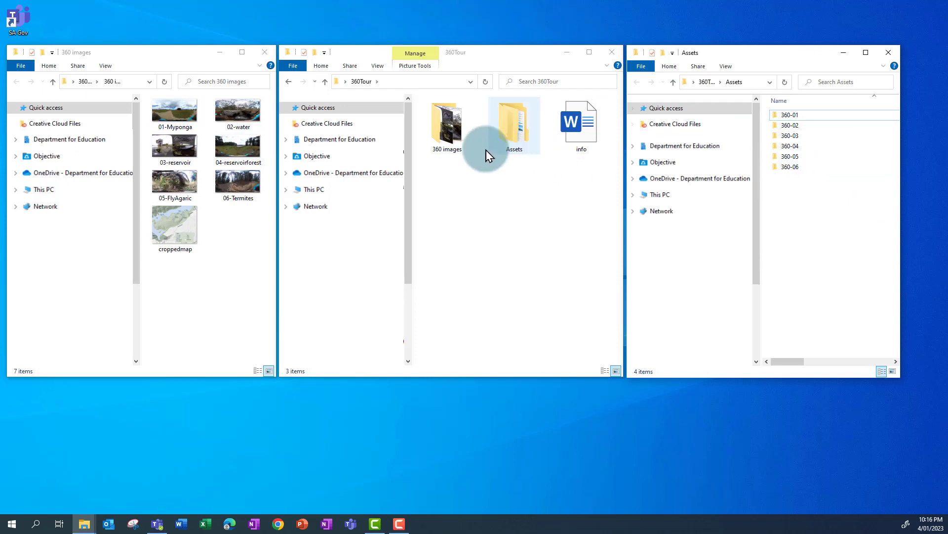
left_click(460, 119)
left_click(504, 146)
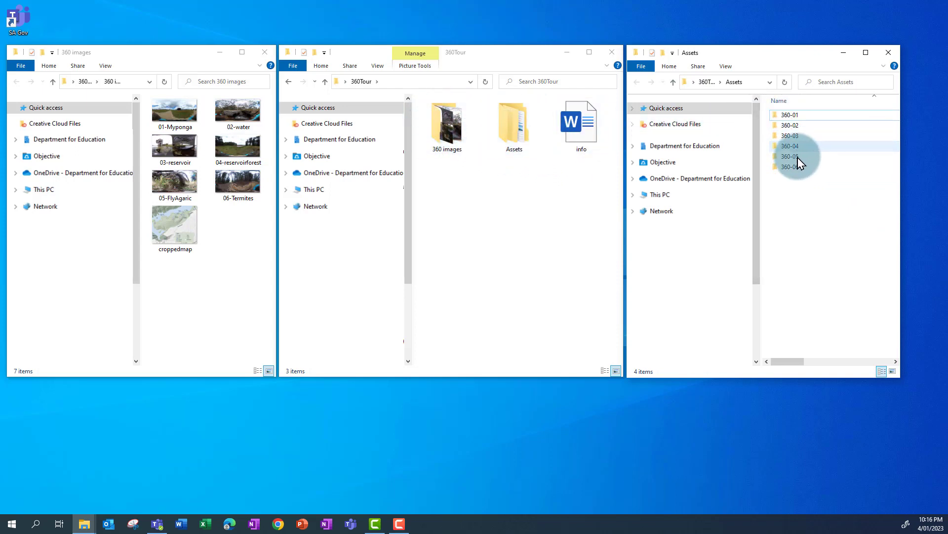
left_click(577, 123)
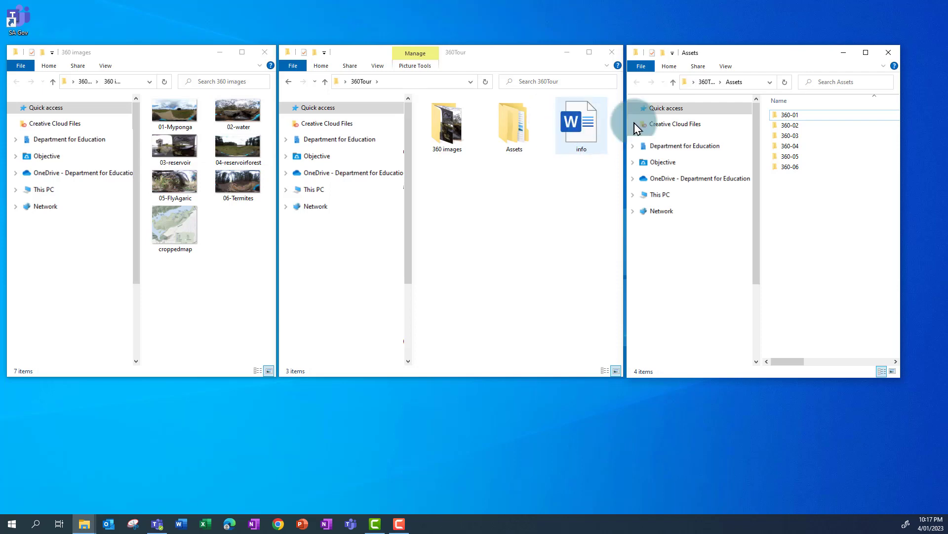
Check which photos were sorted into the 360-01, 360-02 and 360-03 asset folders.
left_click(795, 115)
double_click(796, 118)
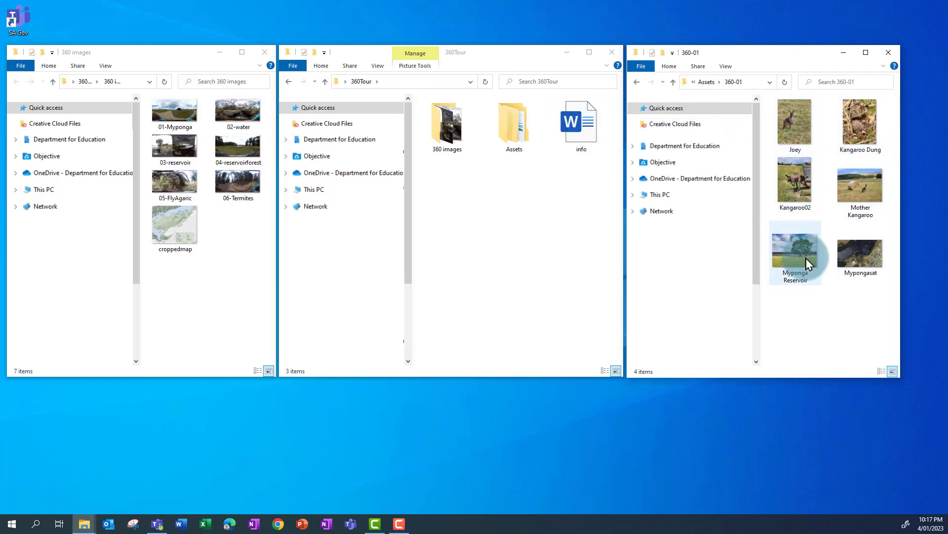
left_click(708, 83)
double_click(787, 130)
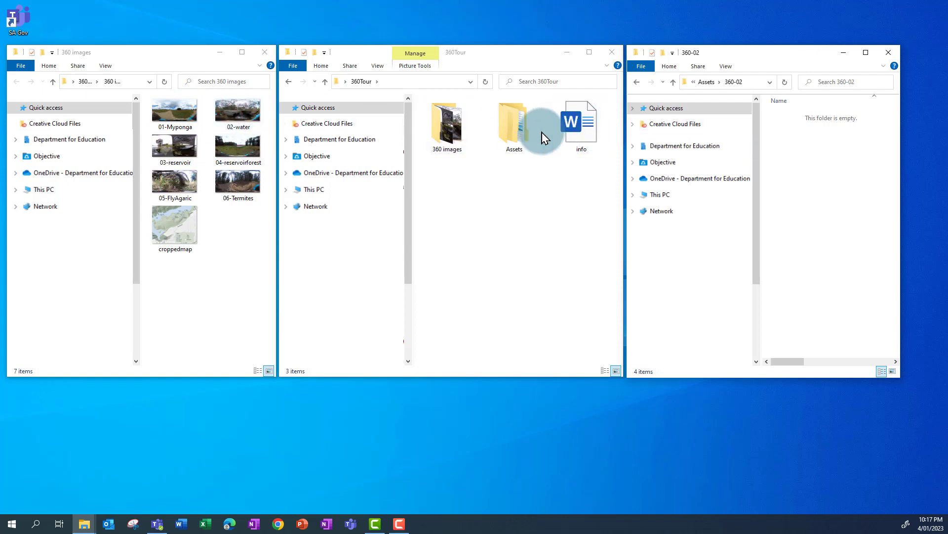
left_click(708, 82)
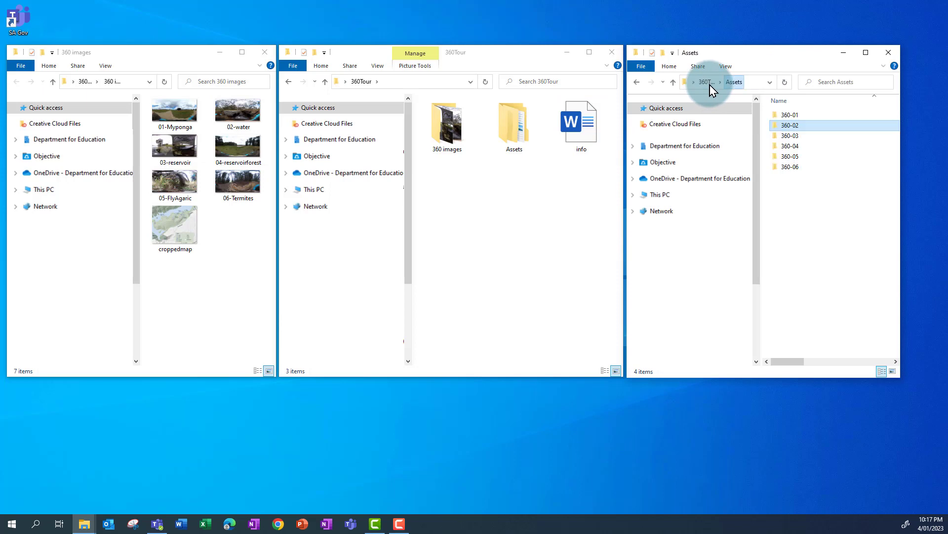
double_click(786, 136)
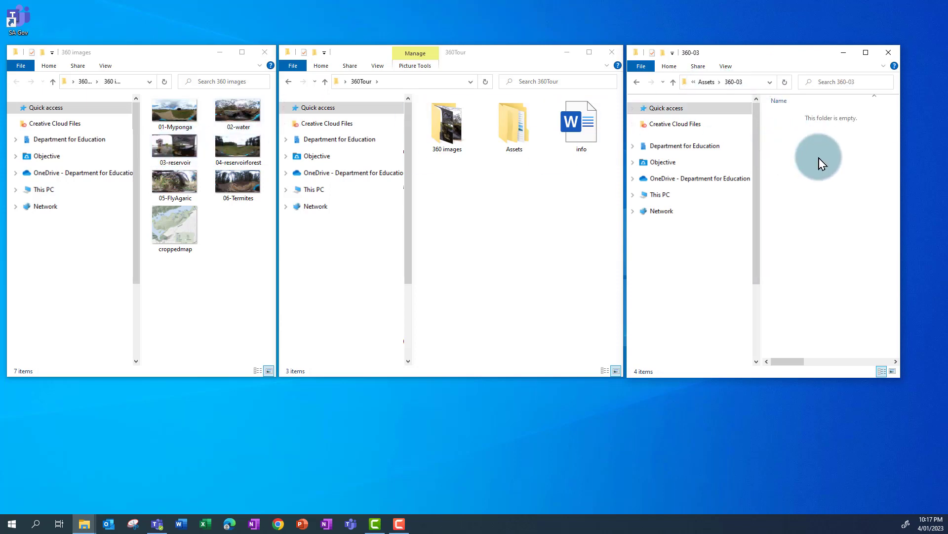
Check which photos were sorted into the 360-04, 360-05 and 360-06 asset folders.
left_click(707, 84)
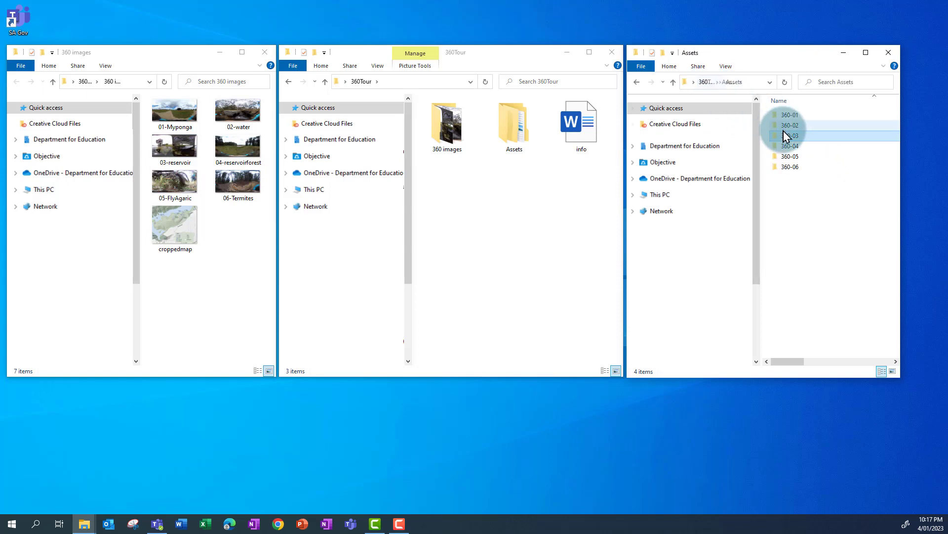
double_click(791, 146)
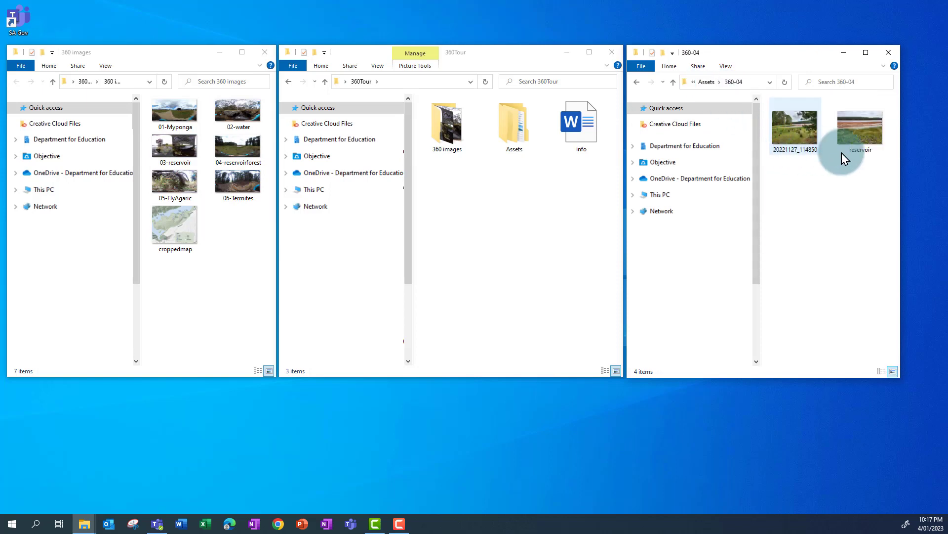
left_click(701, 82)
double_click(790, 157)
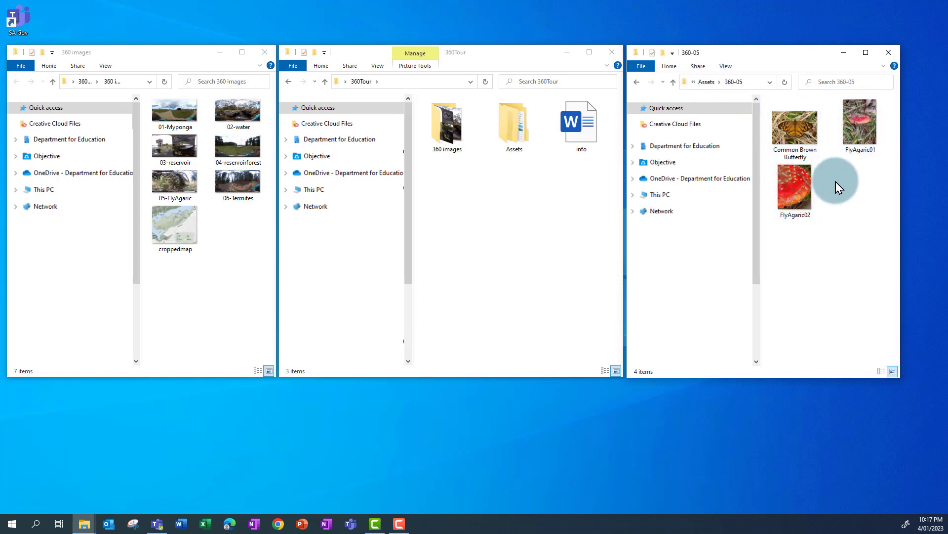
left_click(707, 83)
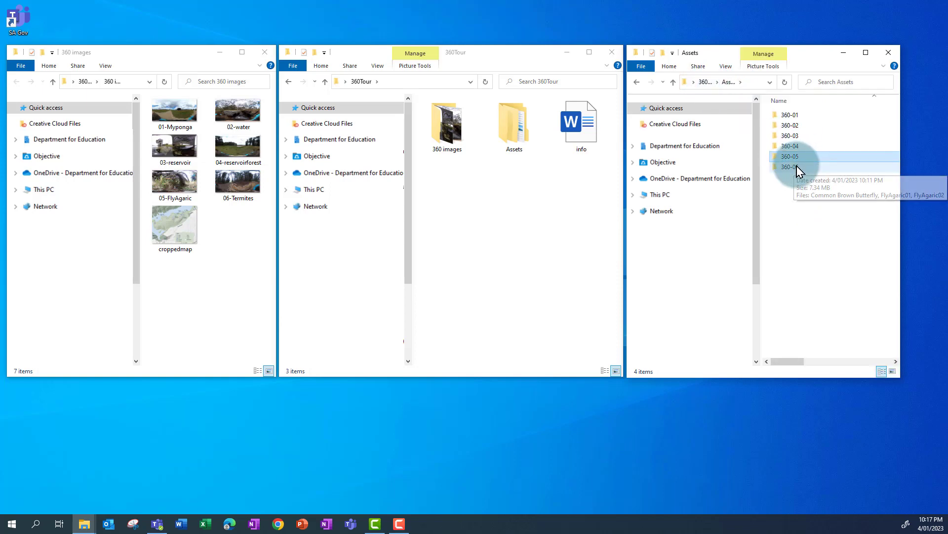
double_click(795, 169)
left_click(868, 132)
left_click(795, 126)
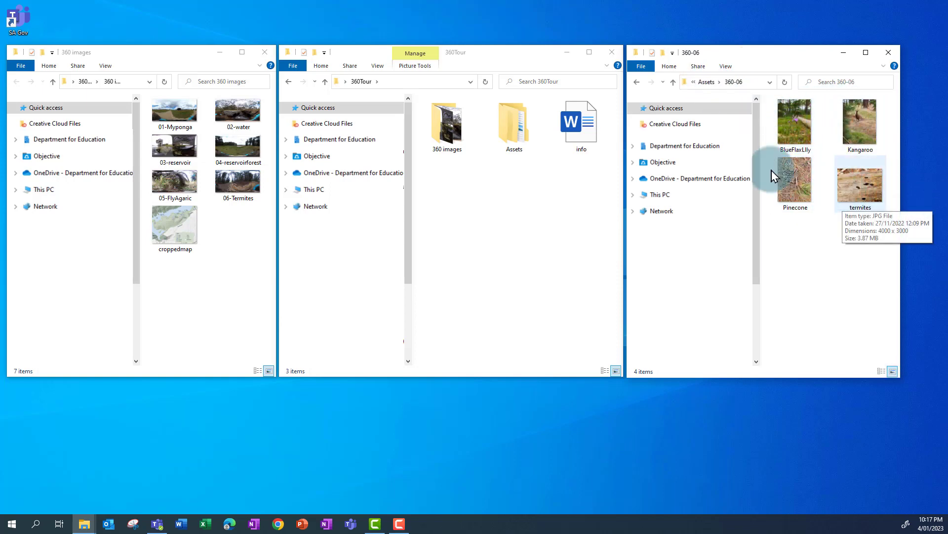
left_click(251, 118)
left_click(198, 143)
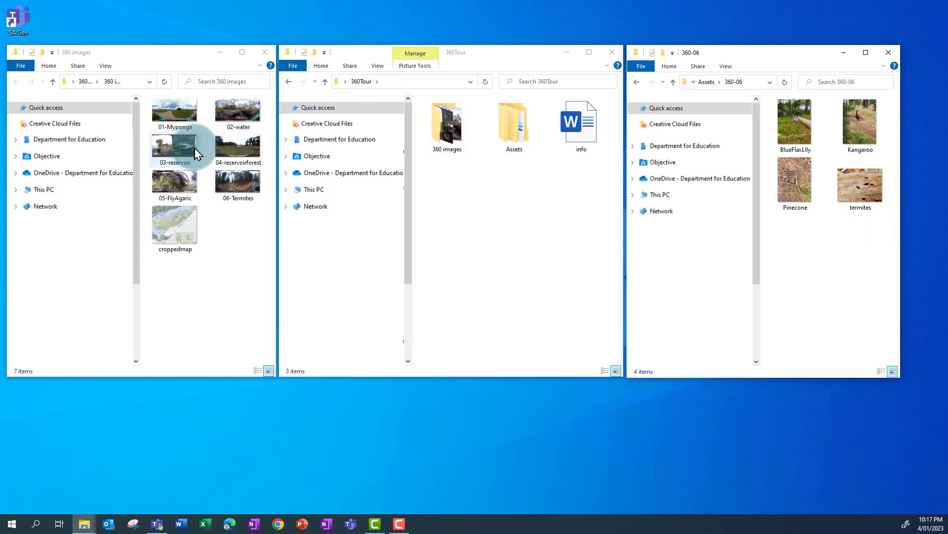
left_click(238, 114)
left_click(197, 143)
left_click(244, 119)
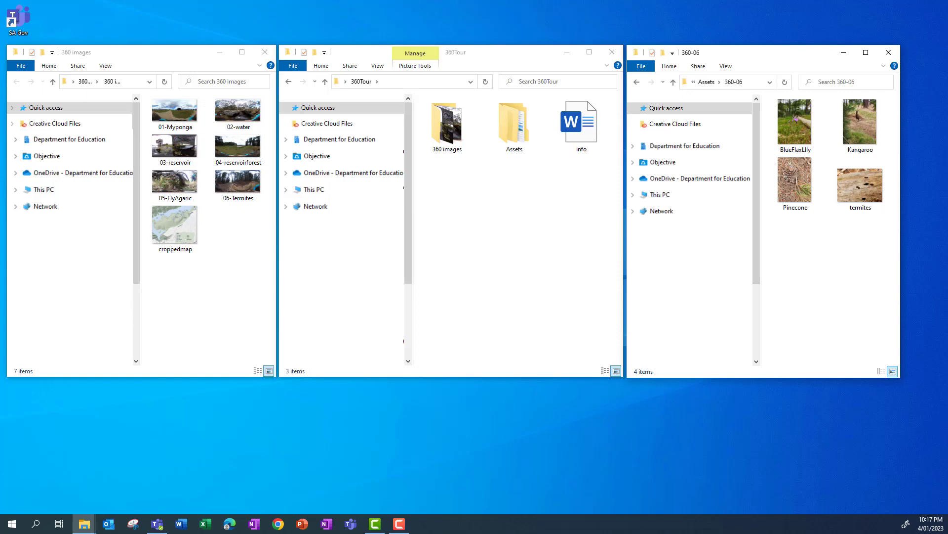
Rename the photo 20230104_102134 in Photos-001 (11) as BlueFlaxLily-02 and move it into the 360-06 asset folder.
left_click(644, 428)
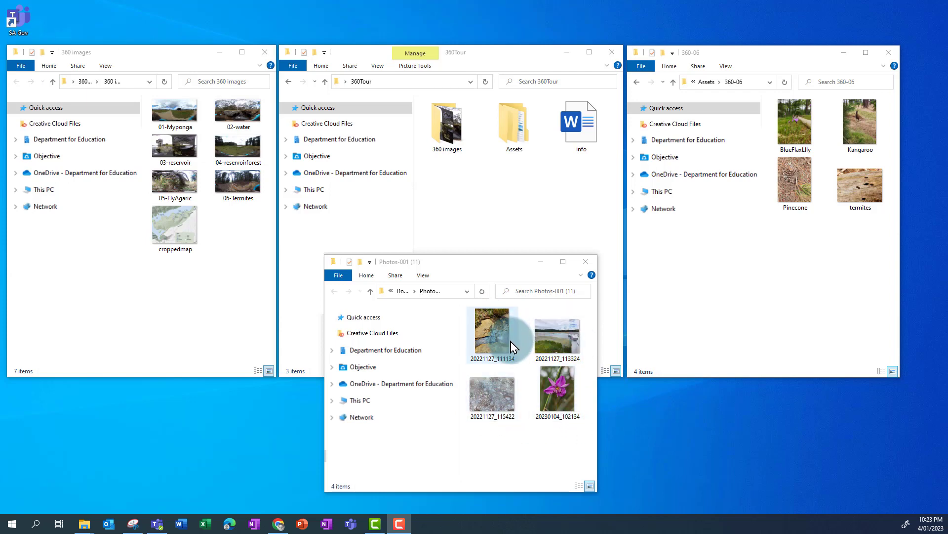
left_click(557, 422)
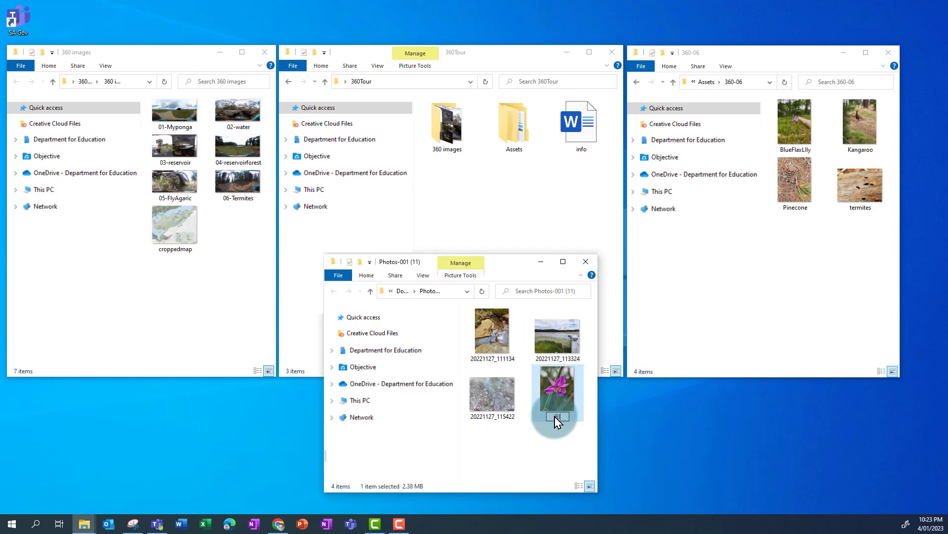
type("BlueFlaxLily-02")
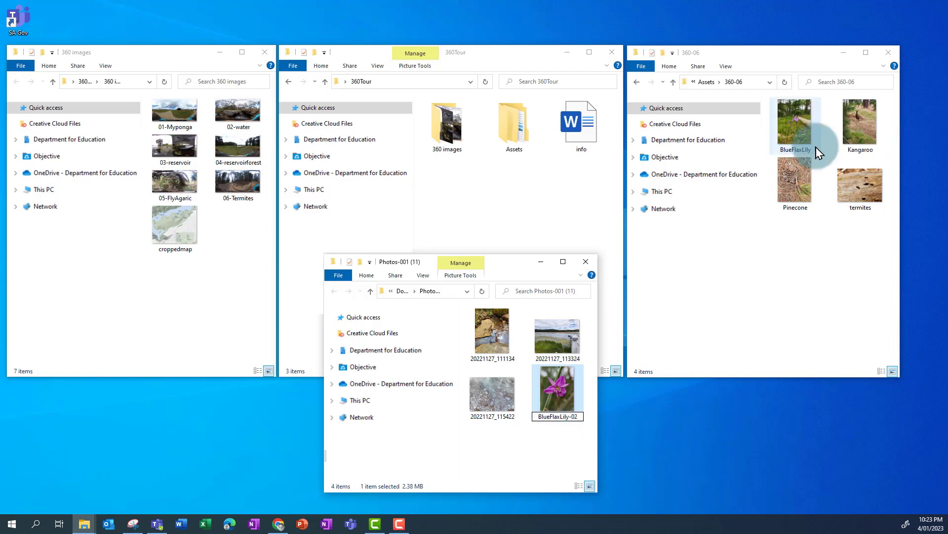
key("Return")
left_click_drag(557, 409, 807, 303)
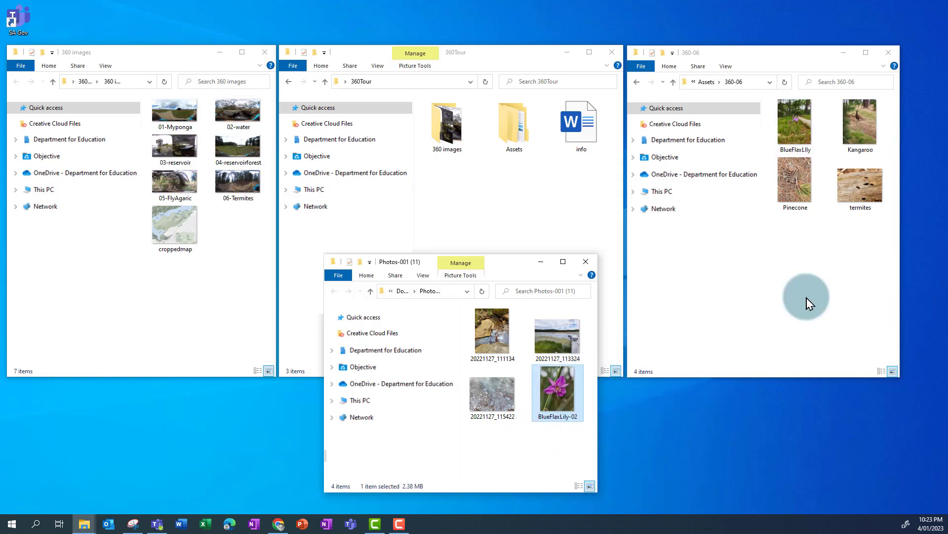
Return from 360-06 to the Assets folder, and rename the photos 20221127_115422 as polution and 20221127_113324 as jetty in Photos-001 (11).
left_click(707, 82)
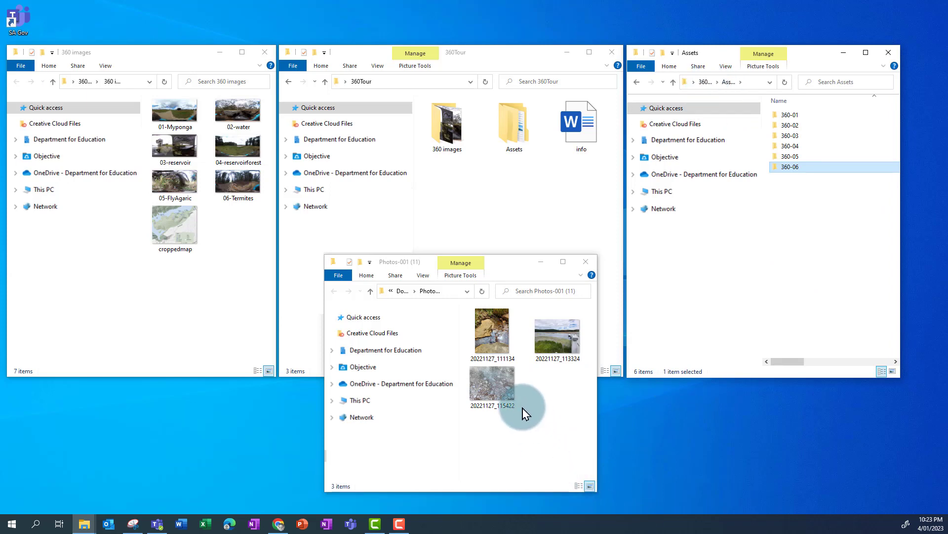
left_click(494, 411)
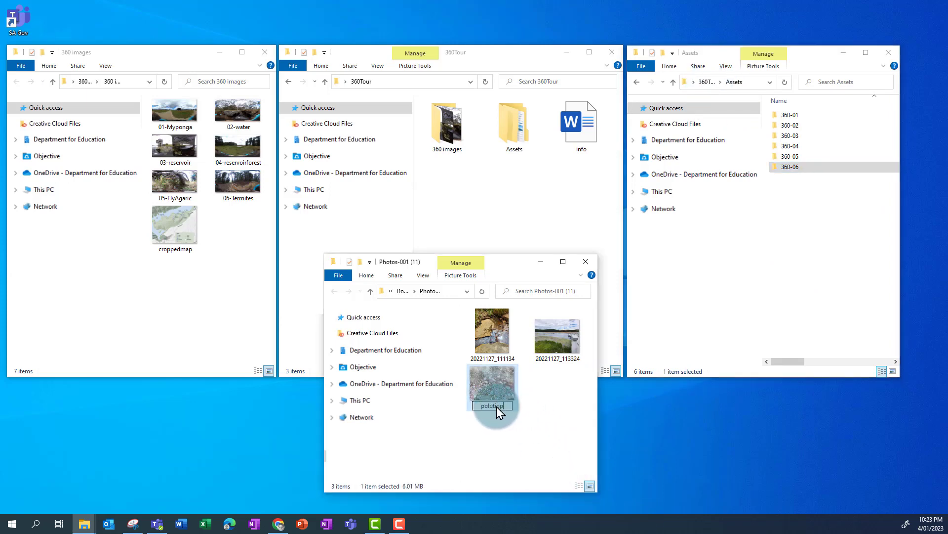
left_click(561, 361)
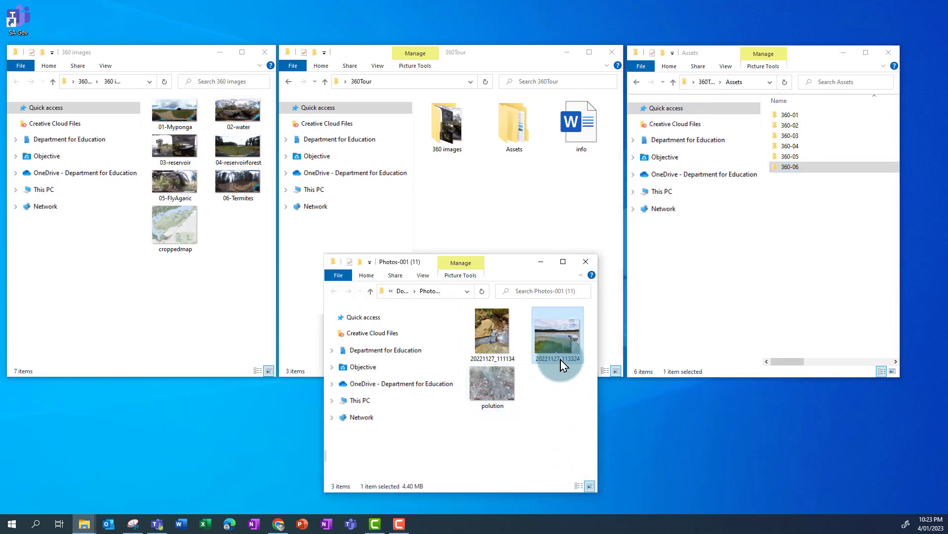
left_click(562, 362)
key("BackSpace")
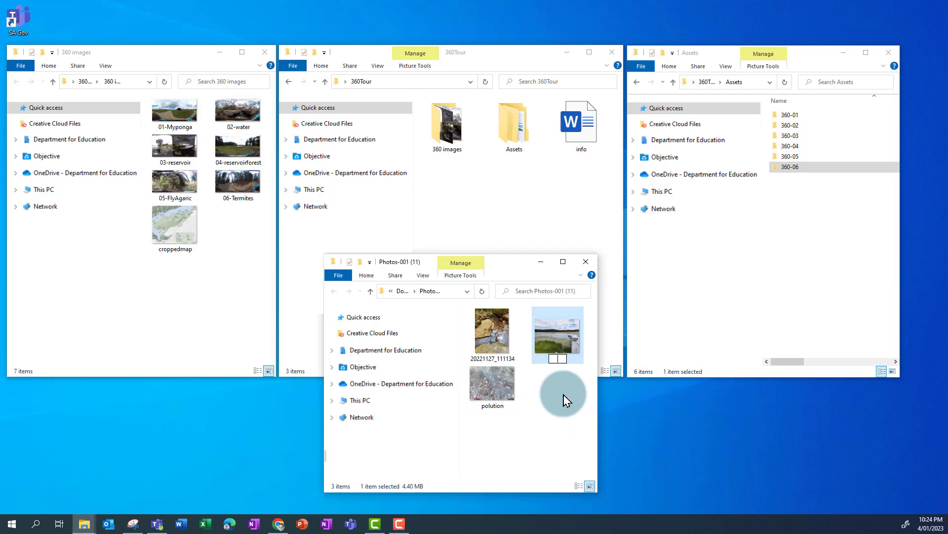
type("jetty")
Rename the photo 20221127_111134 in Photos-001 (11) as water.
left_click(500, 360)
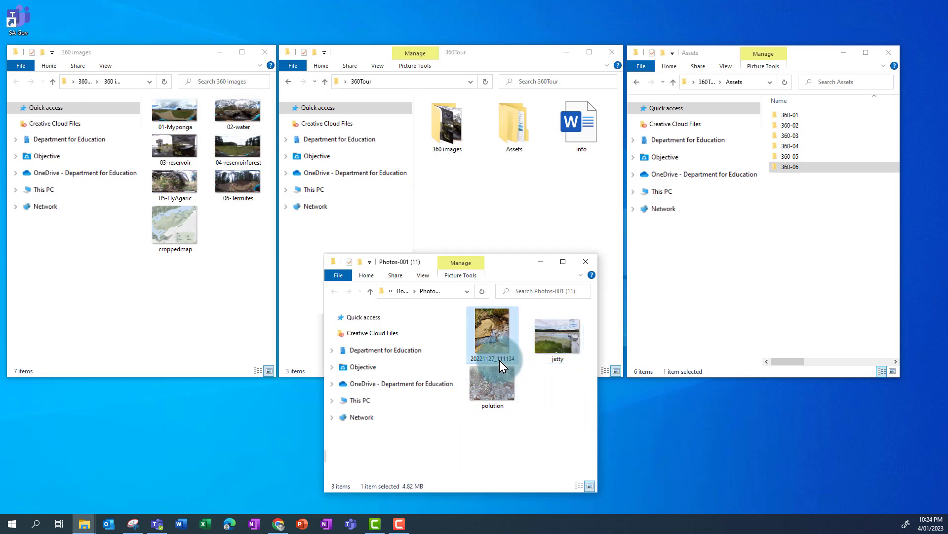
left_click(500, 360)
type("water")
left_click(544, 451)
Move jetty into the 360-03 asset folder and polution and water into 360-02, and minimise the Photos-001 (11) window.
left_click(236, 70)
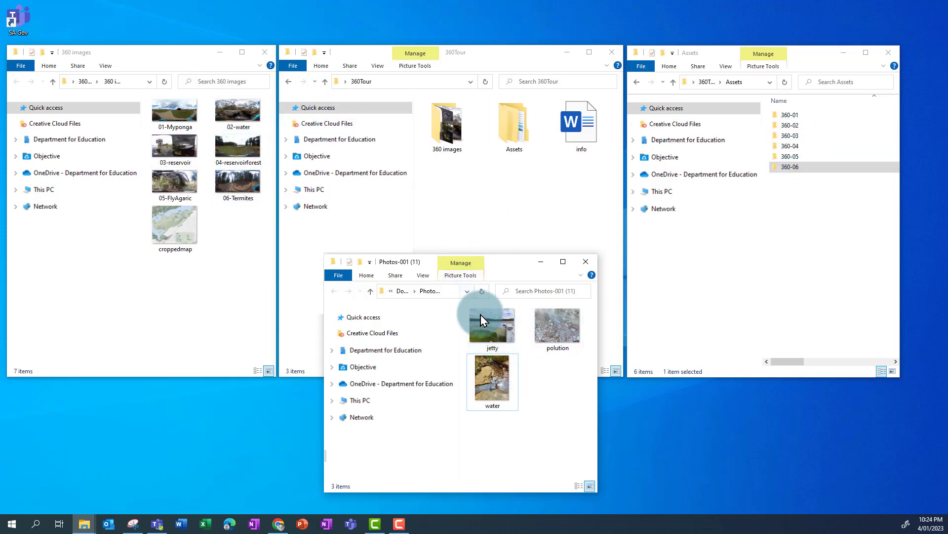
left_click_drag(493, 337, 814, 139)
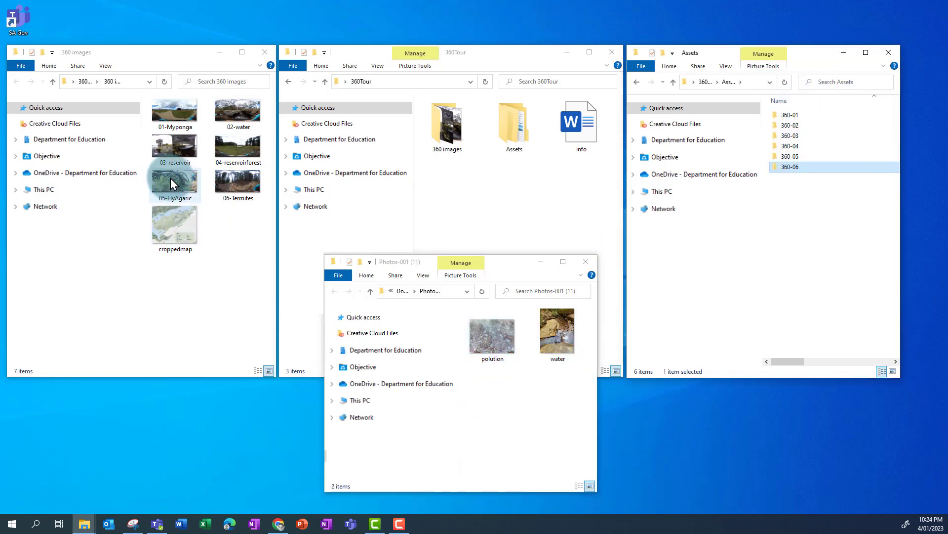
left_click(492, 348)
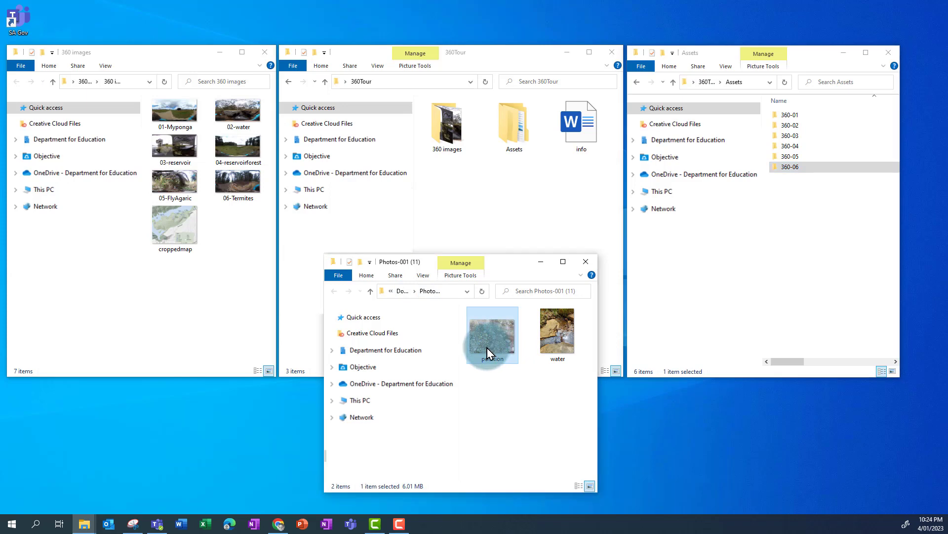
left_click_drag(487, 347, 806, 132)
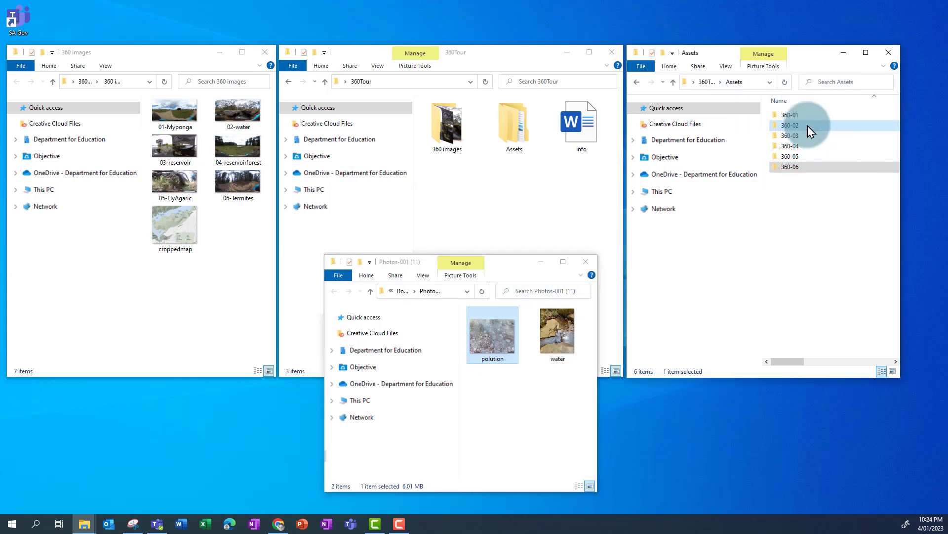
left_click(491, 343)
left_click_drag(491, 341, 818, 130)
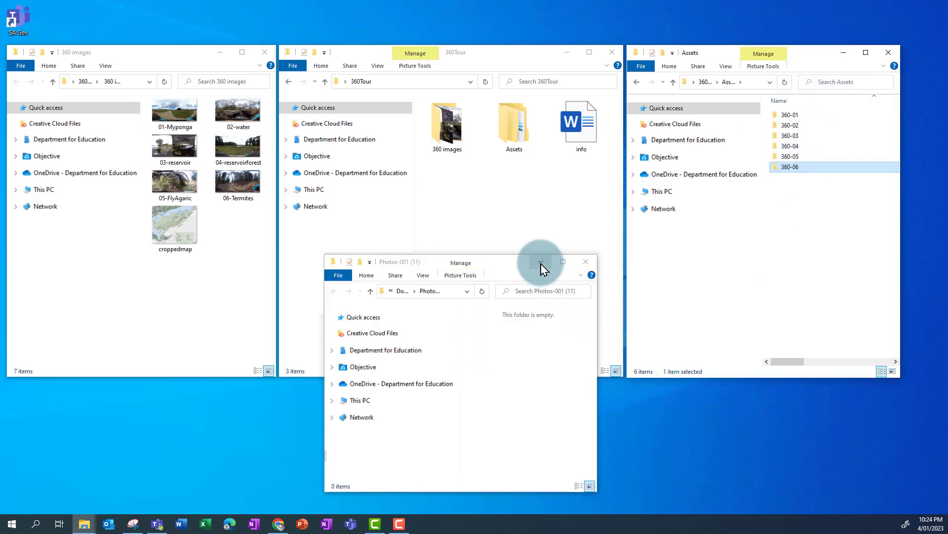
left_click(541, 262)
Review the contents of the 360-01, 360-02 and 360-03 asset folders one after another.
left_click(805, 118)
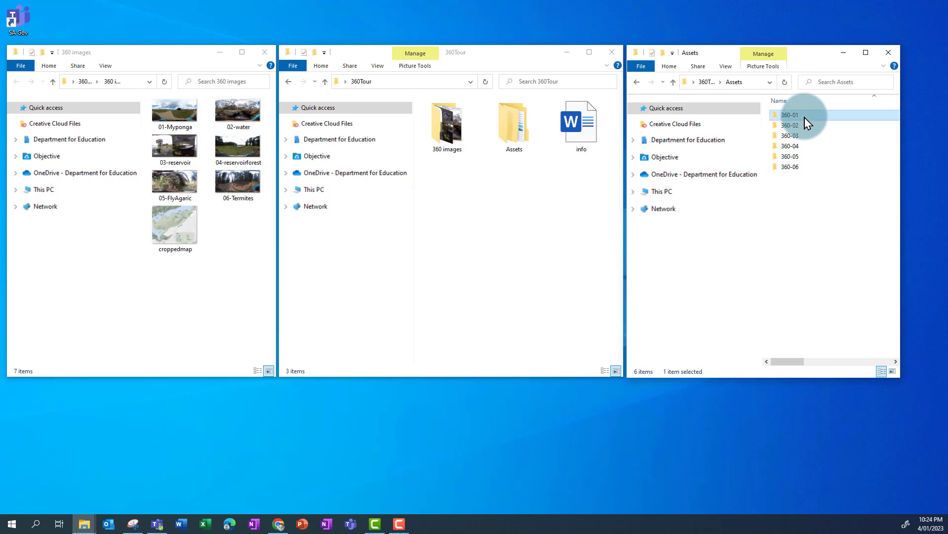
double_click(804, 118)
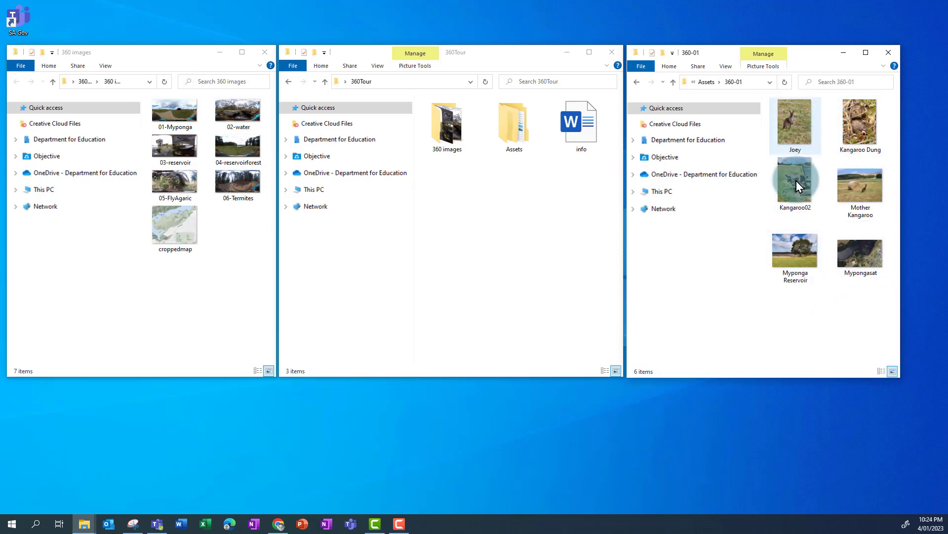
left_click(707, 82)
double_click(793, 126)
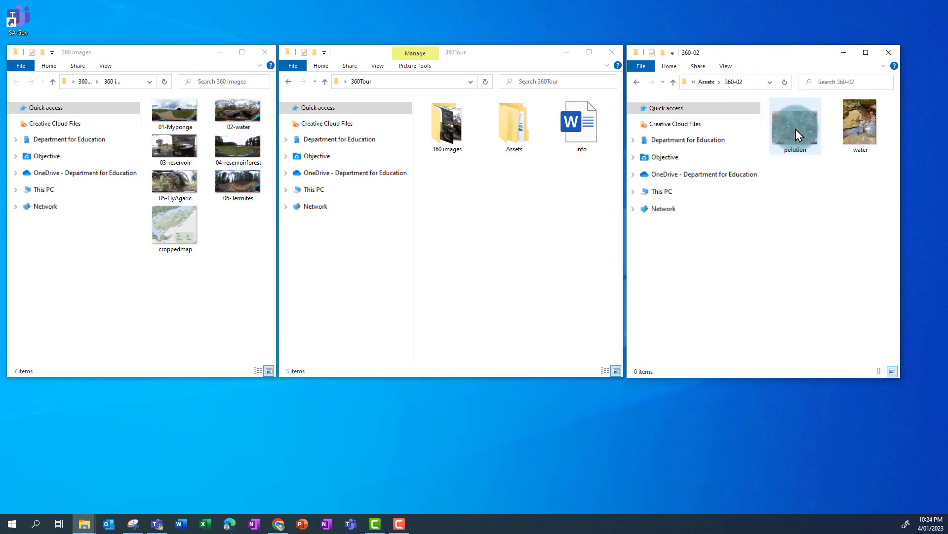
left_click(818, 147)
left_click(714, 82)
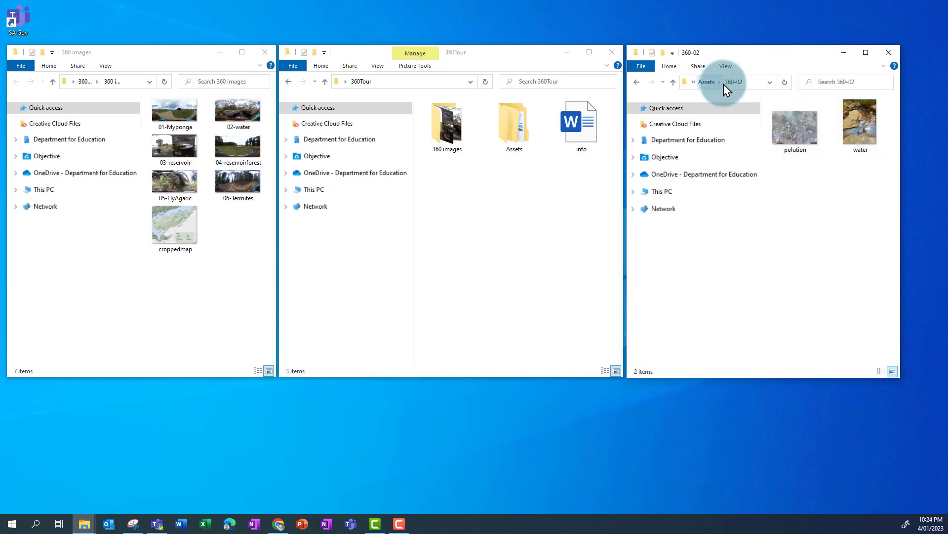
double_click(786, 136)
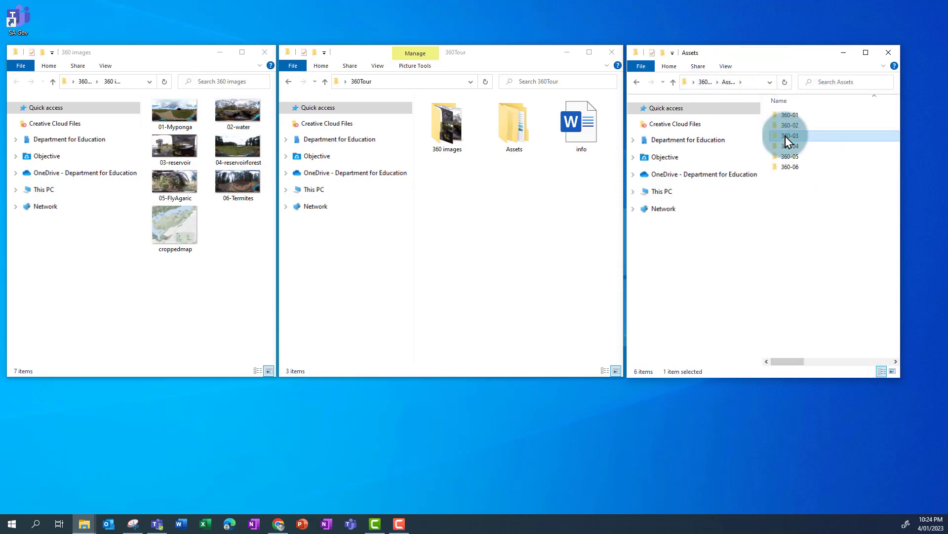
left_click(817, 123)
Review the contents of the 360-04 and 360-05 asset folders, and open the 360-06 folder.
left_click(701, 82)
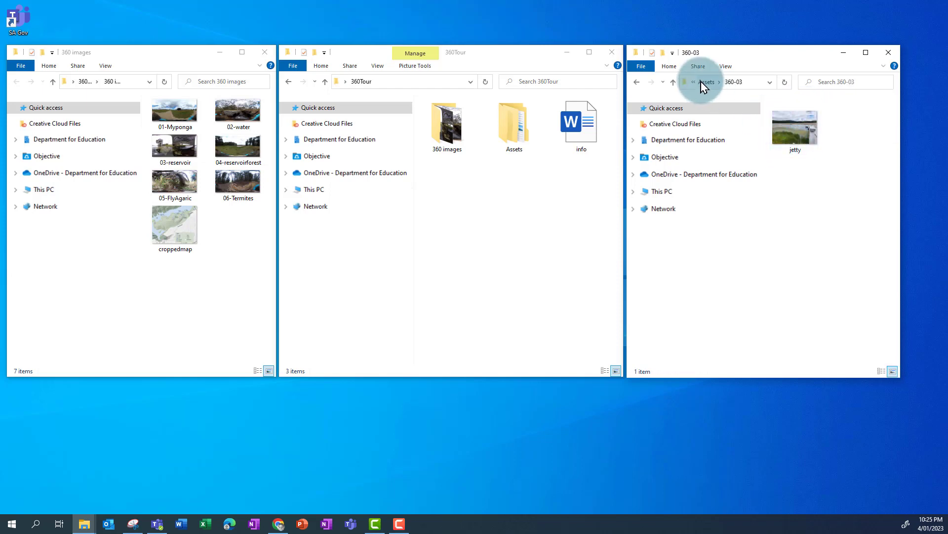
double_click(790, 143)
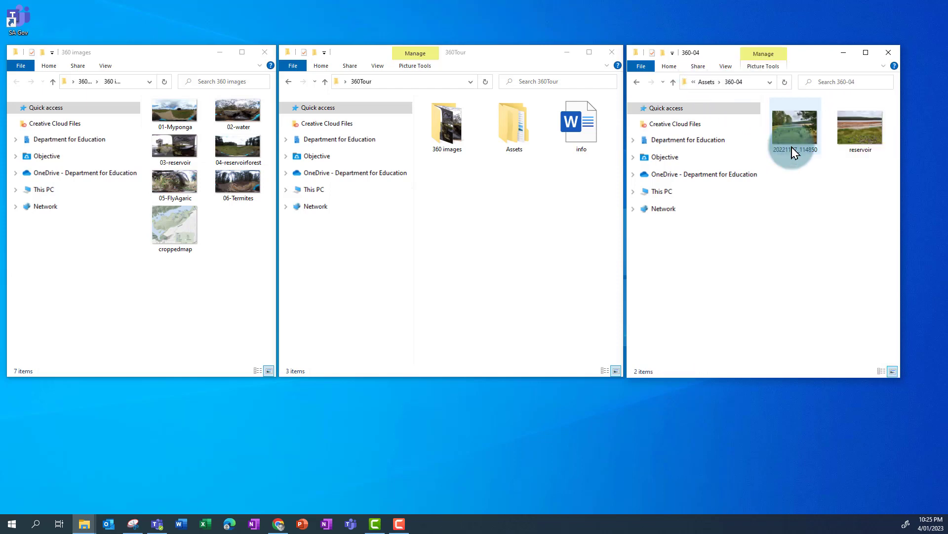
left_click(861, 123)
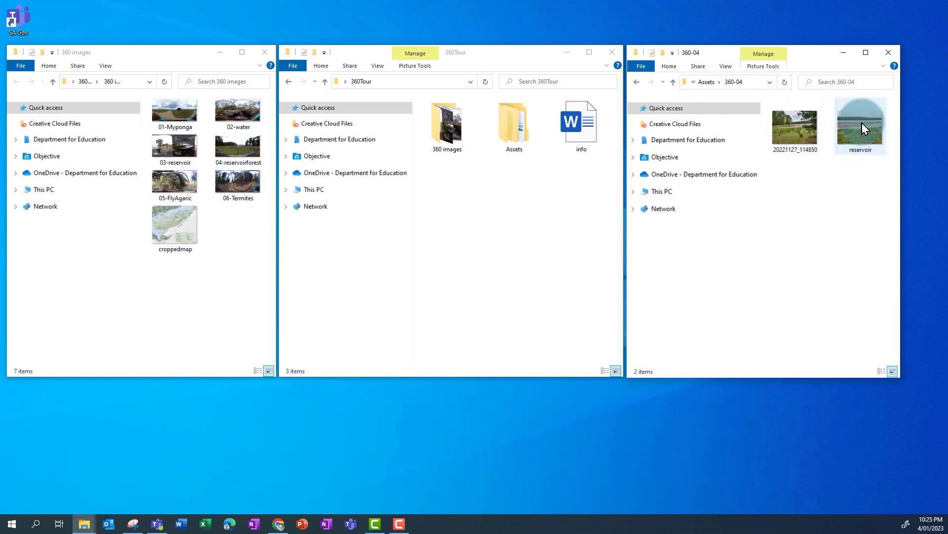
left_click(709, 82)
double_click(790, 160)
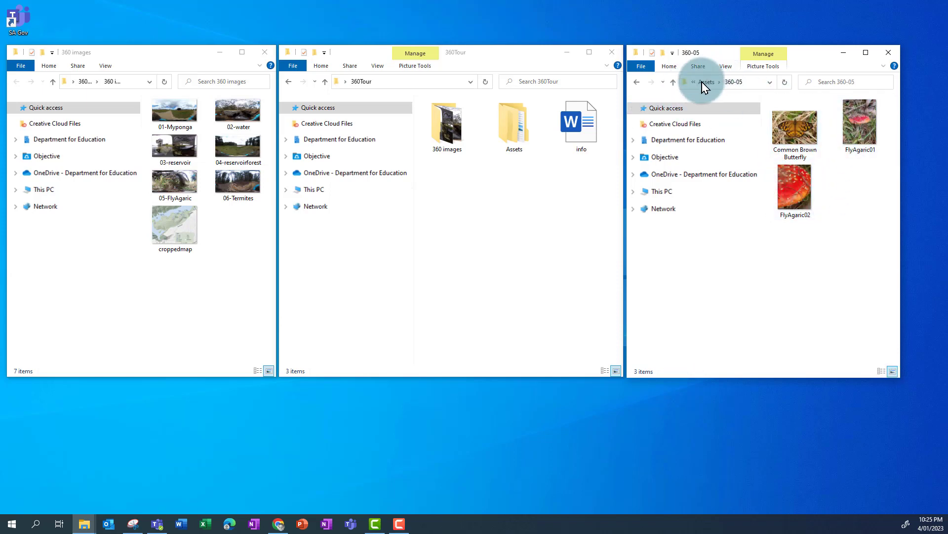
left_click(708, 83)
double_click(791, 167)
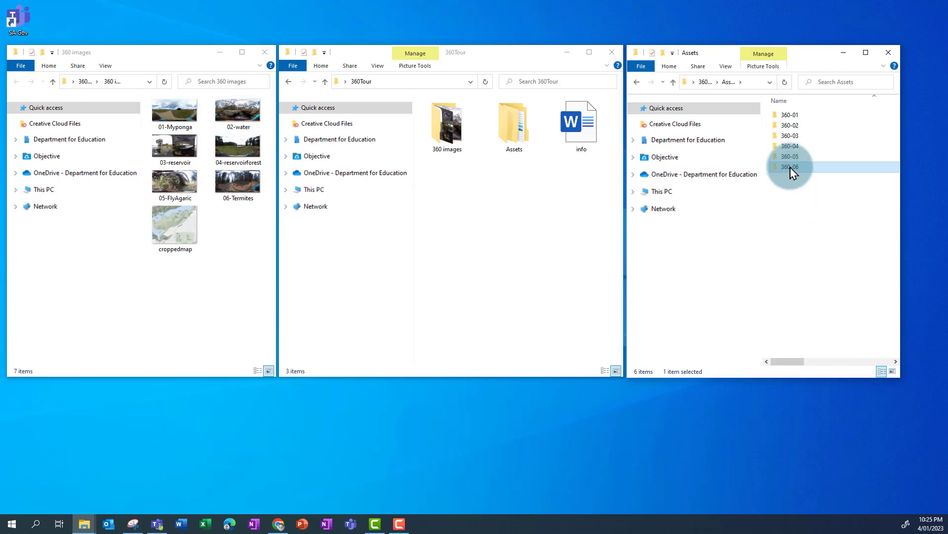